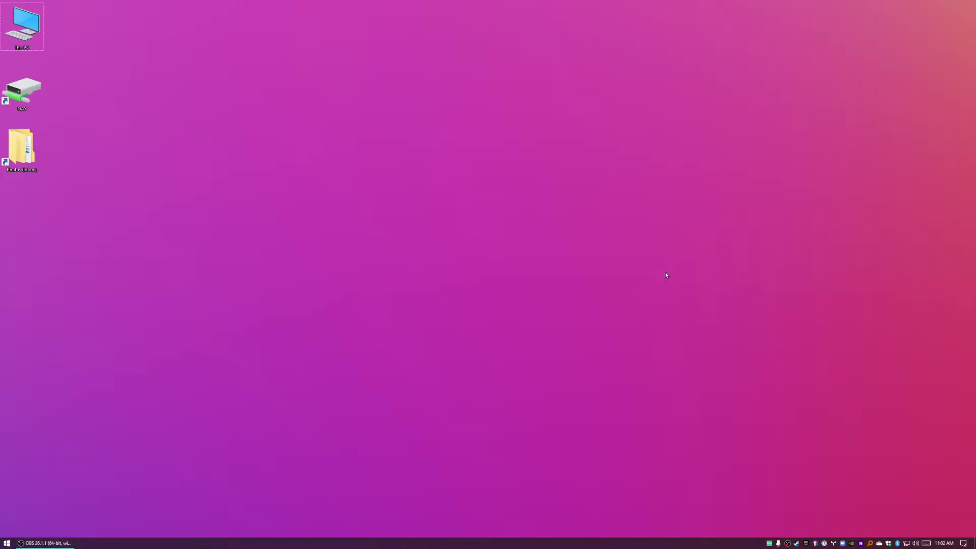
- Launch Hourglass from Start search and run the default 5 seconds countdown to expiry
key("super")
type("hourgl")
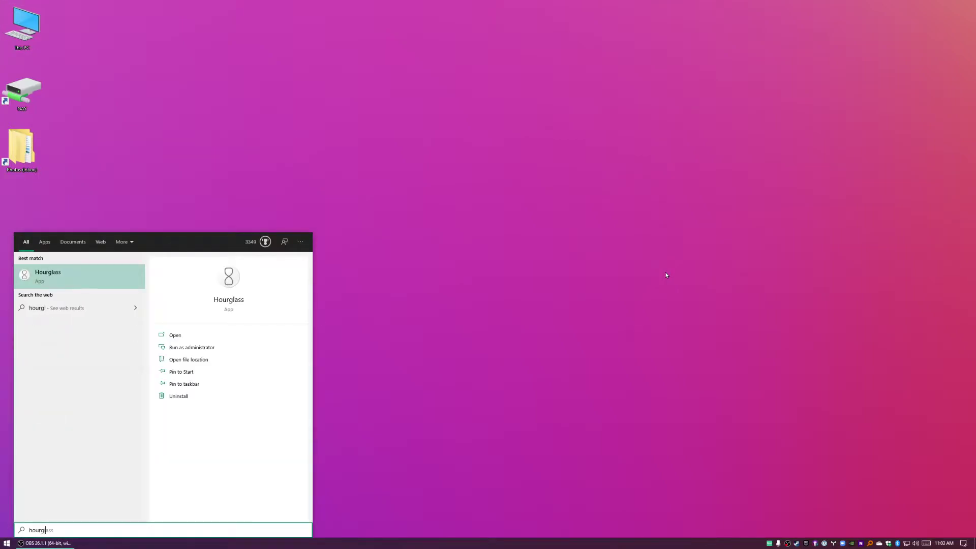
key("Return")
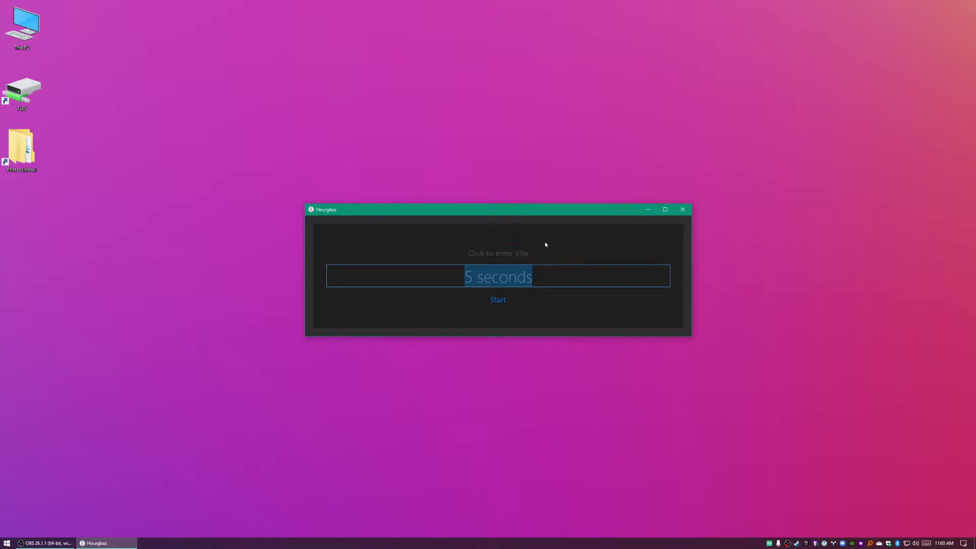
left_click(539, 276)
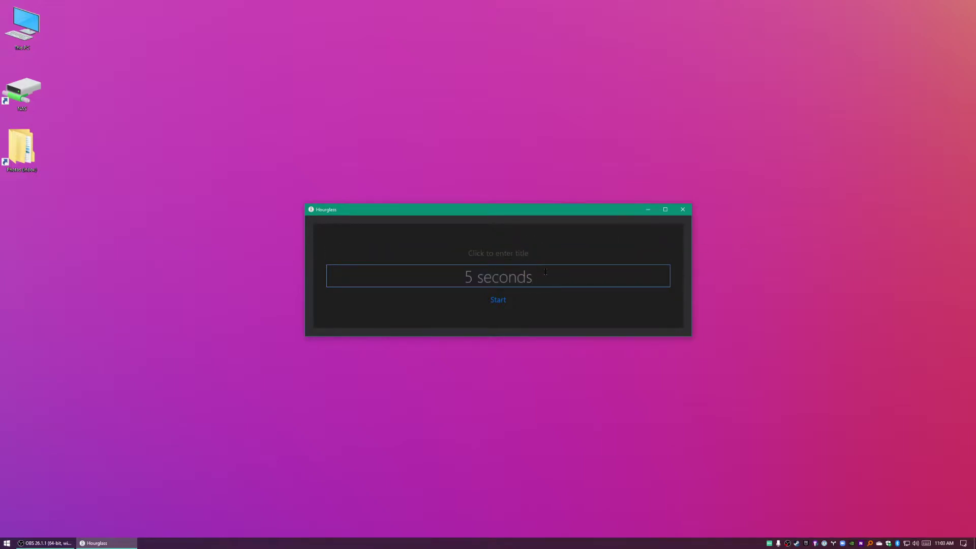
left_click_drag(546, 273, 462, 276)
type("5")
type(" seconds")
key("BackSpace")
key("Return")
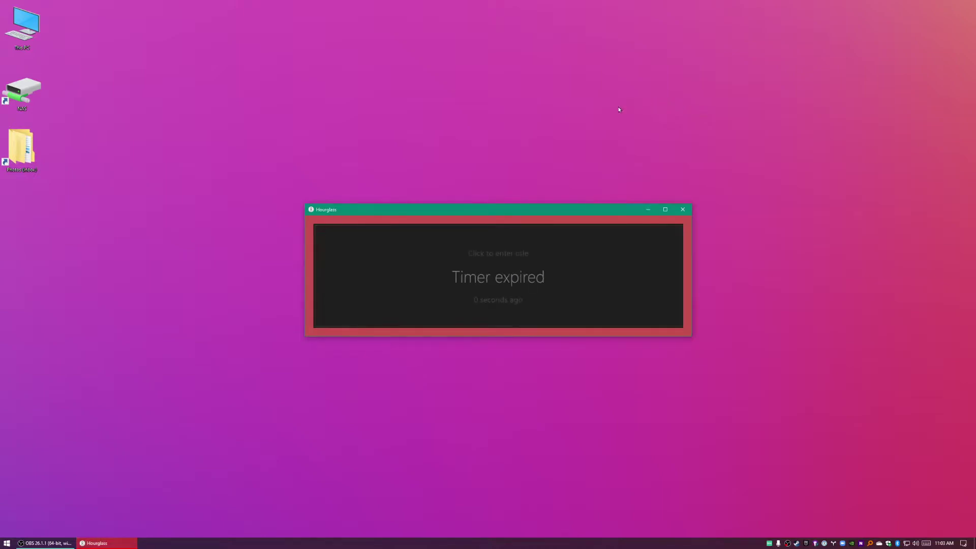
- Start a countdown to 12pm in the expired timer, then reopen it for editing
left_click(534, 275)
key("BackSpace")
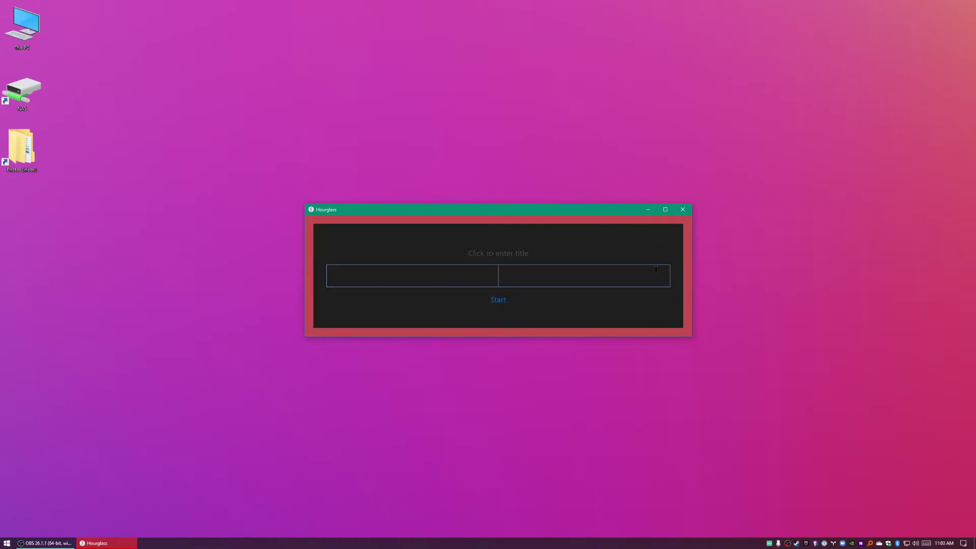
type("12pm")
key("Return")
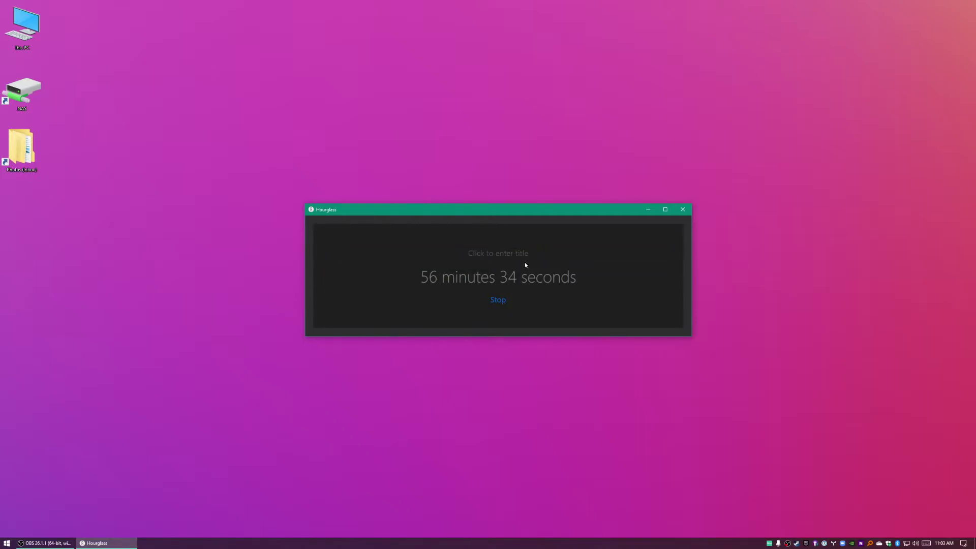
left_click(526, 278)
- Replace the noon countdown with a 1 minute timer, minimize the window and restore it
key("BackSpace")
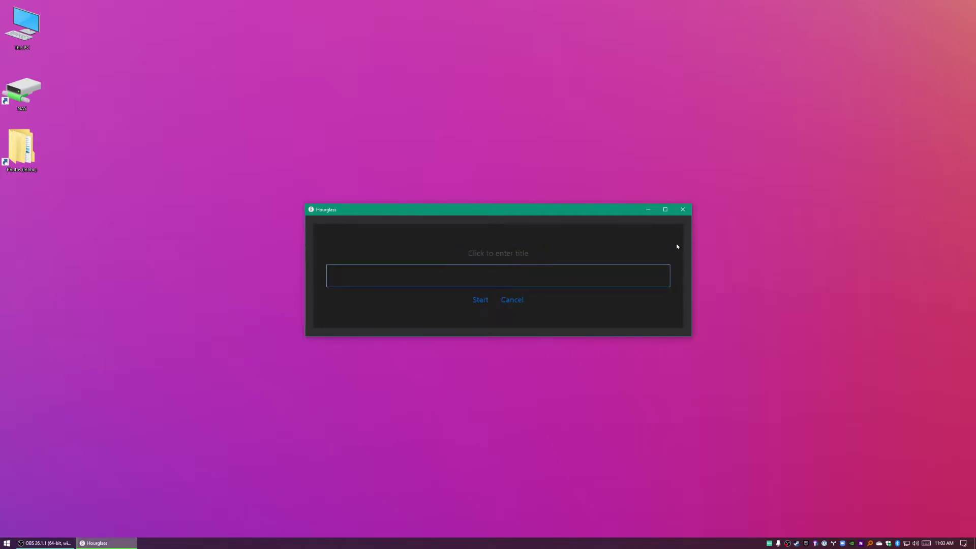
type("1 minute")
key("Return")
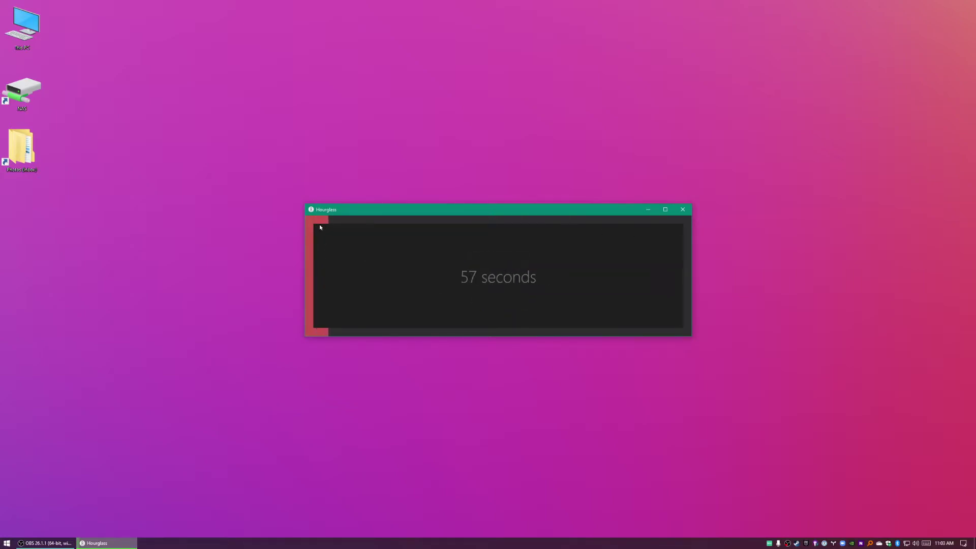
left_click(647, 209)
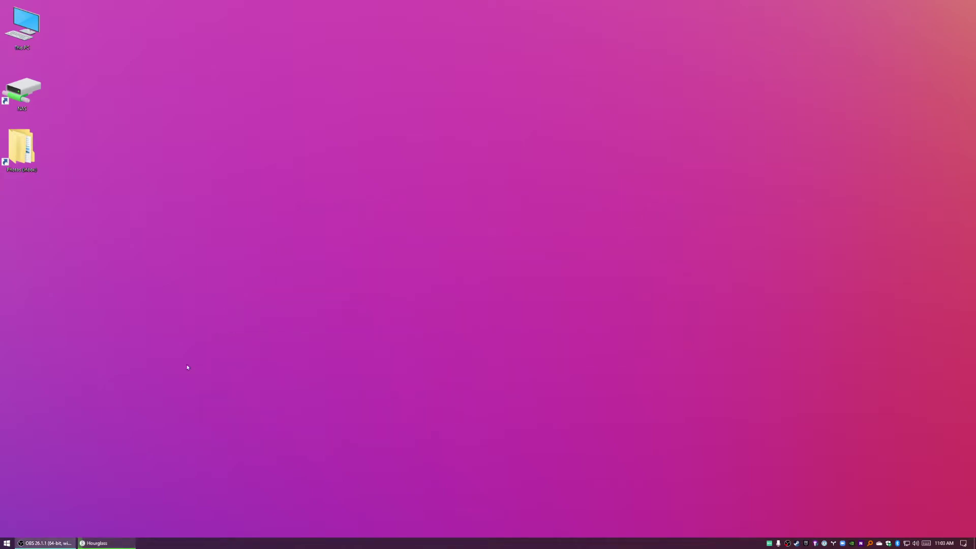
left_click(111, 546)
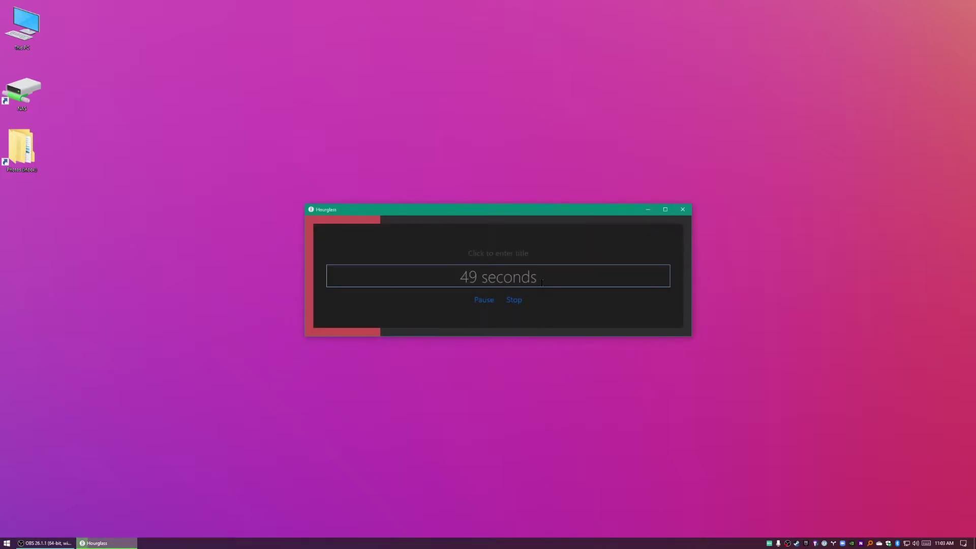
- Cancel an edit of the running countdown, clear its text and escape with the timer still running
left_click(541, 282)
left_click(514, 299)
left_click(527, 281)
key("BackSpace")
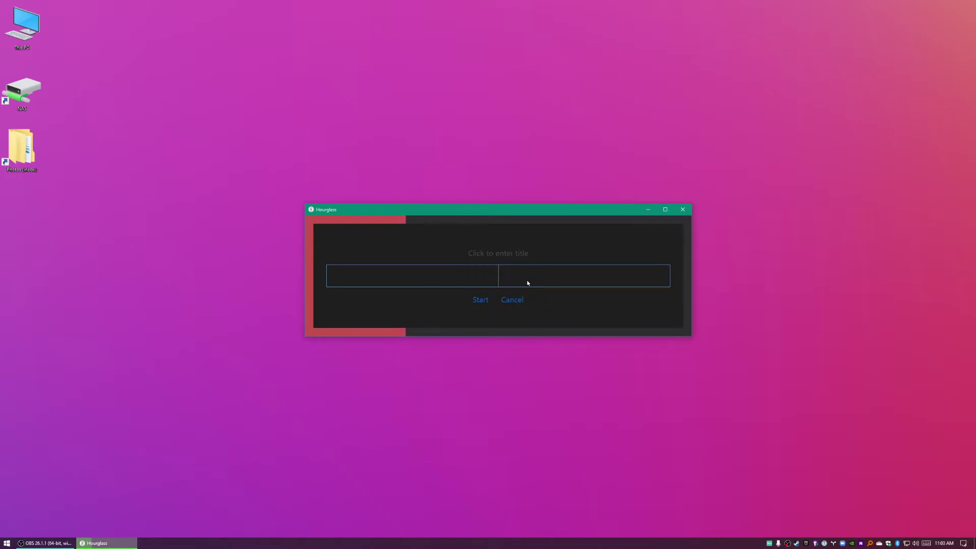
key("Escape")
- Switch the timer to full screen and give it the title I'll be back from the shops..
right_click(571, 238)
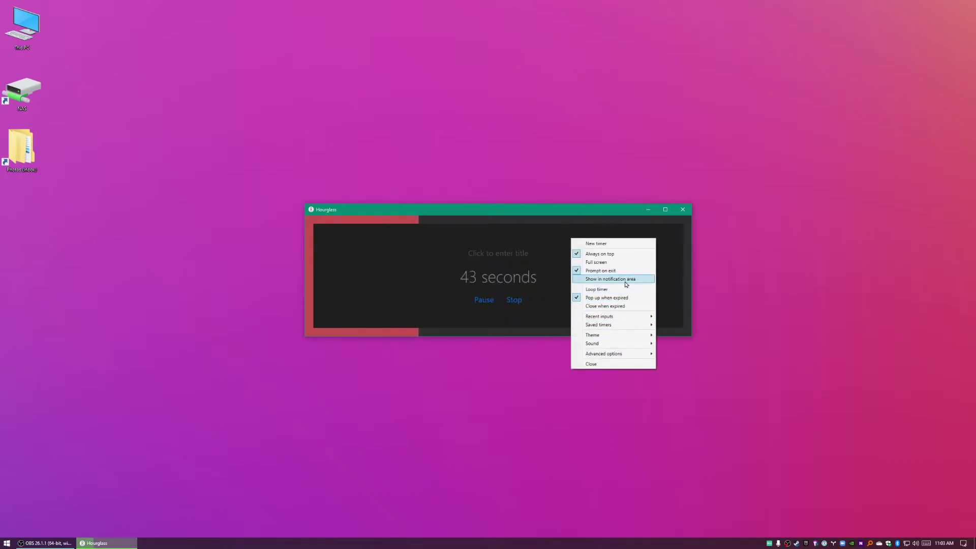
left_click(622, 262)
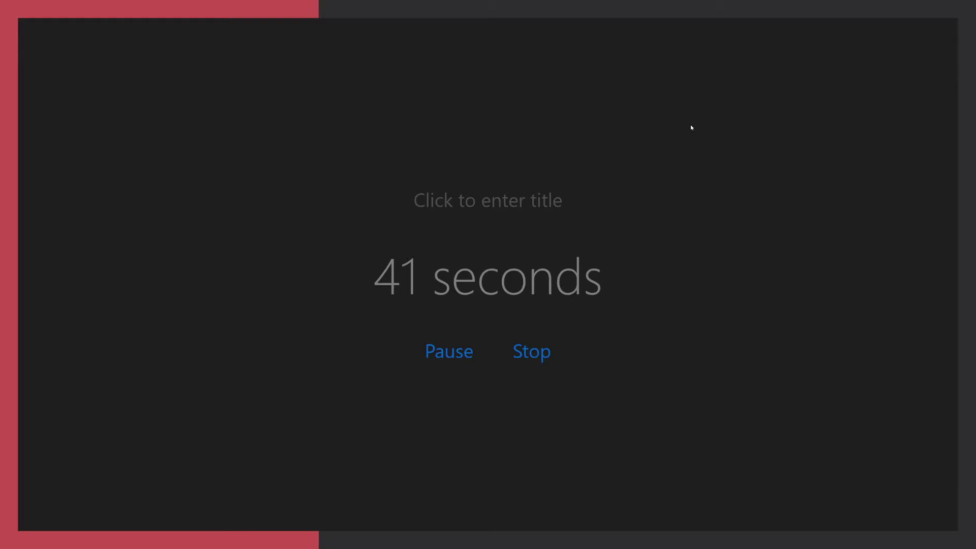
left_click(561, 196)
type("I'll be back from the shops...")
key("Return")
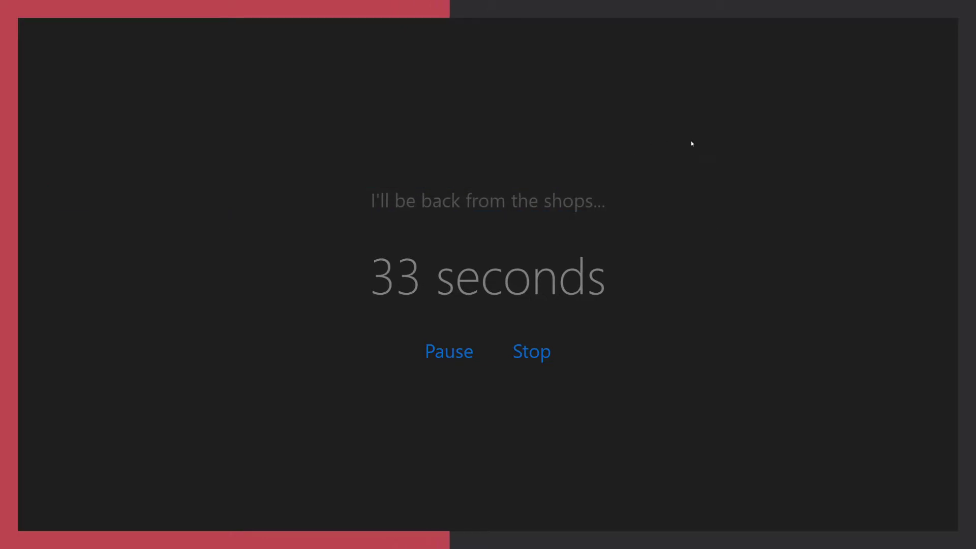
- Remove the title again, leaving the countdown untitled
key("Tab")
key("ctrl+a")
key("BackSpace")
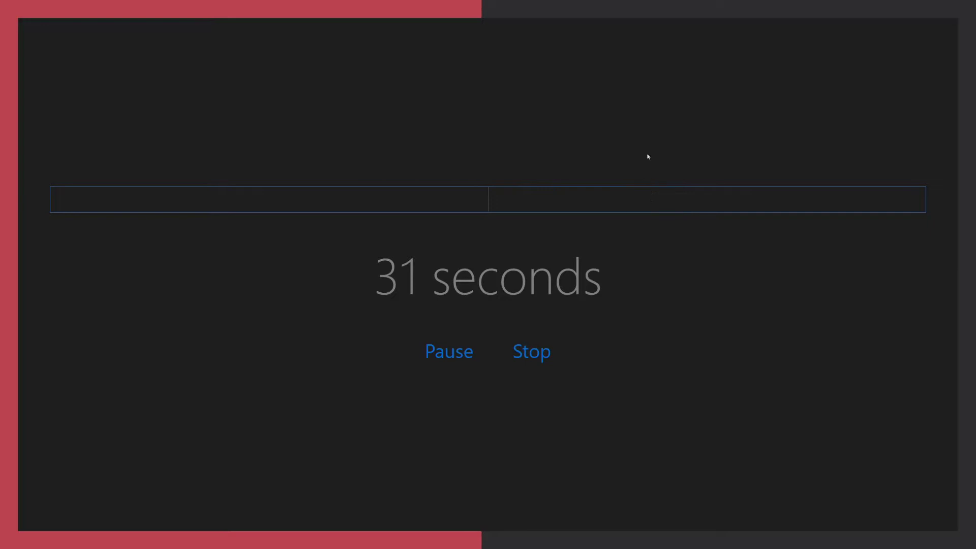
key("Return")
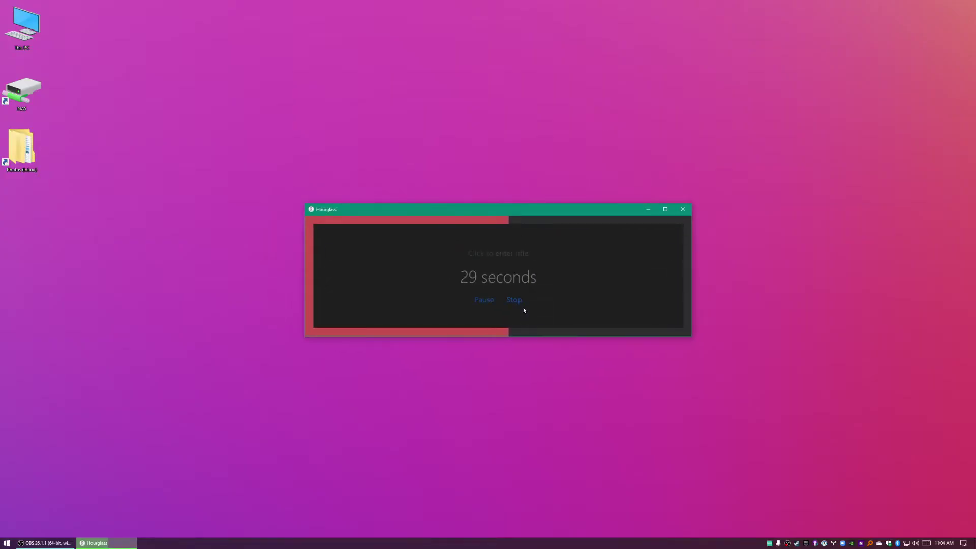
- Stop the timer and start a countdown to 7pm
left_click(519, 299)
type("7pm")
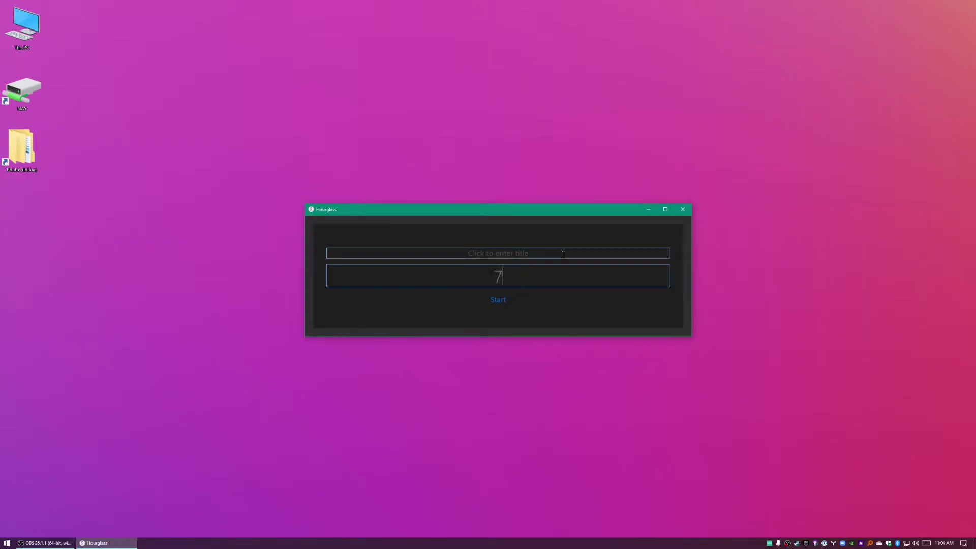
key("Return")
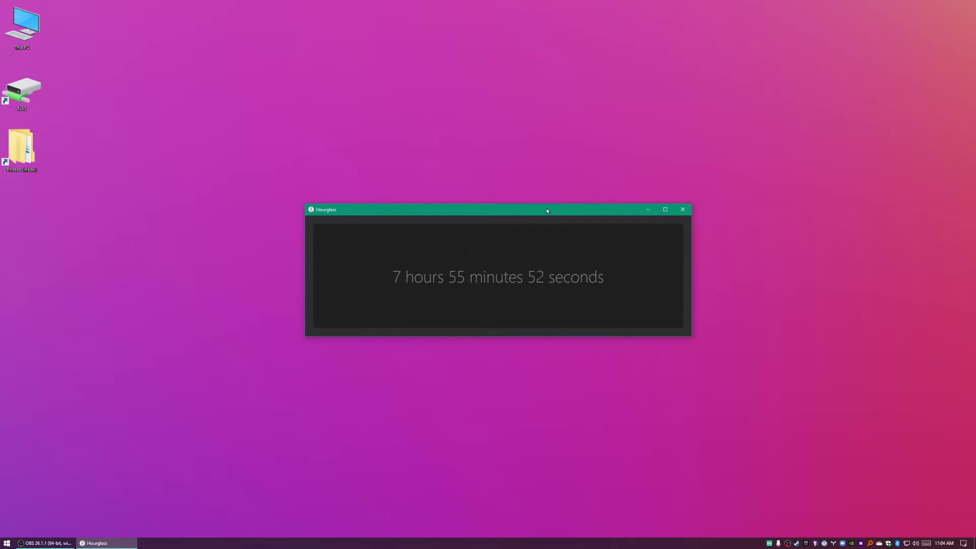
left_click_drag(541, 211, 537, 209)
left_click(543, 275)
- Replace it with a 3 secs countdown and let it run to Timer expired
key("BackSpace")
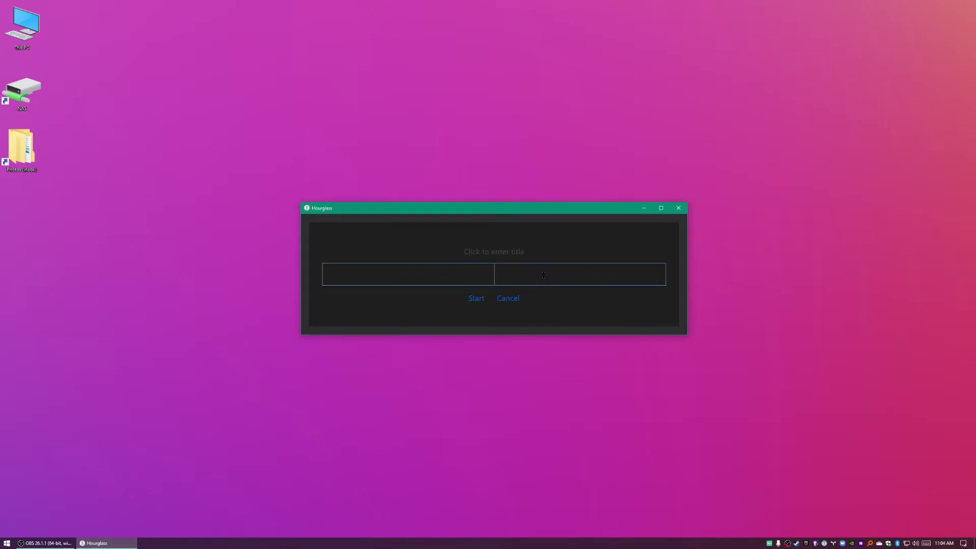
type("3 secs")
key("Return")
left_click(180, 366)
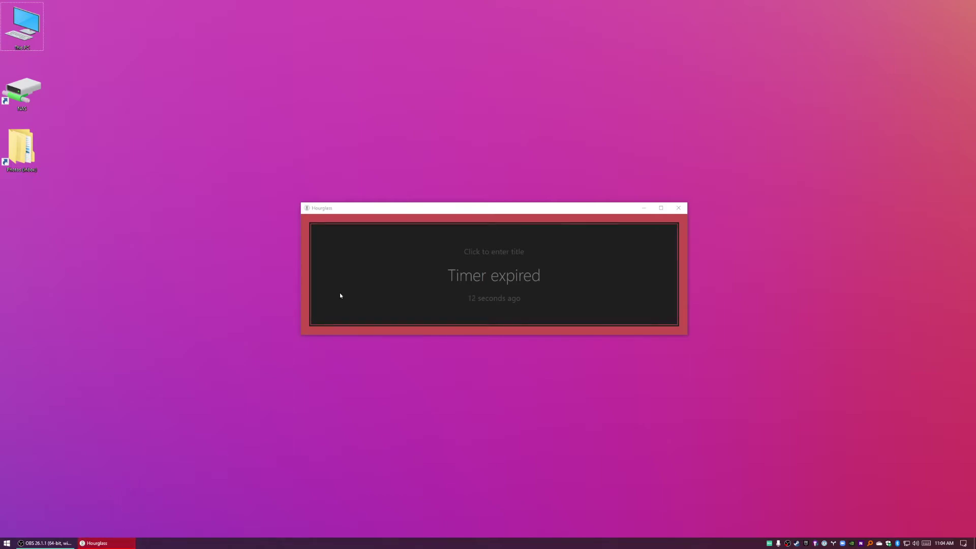
- Apply the Light theme with Purple colour, then start and stop the 3 seconds countdown
right_click(368, 242)
mouse_move(412, 336)
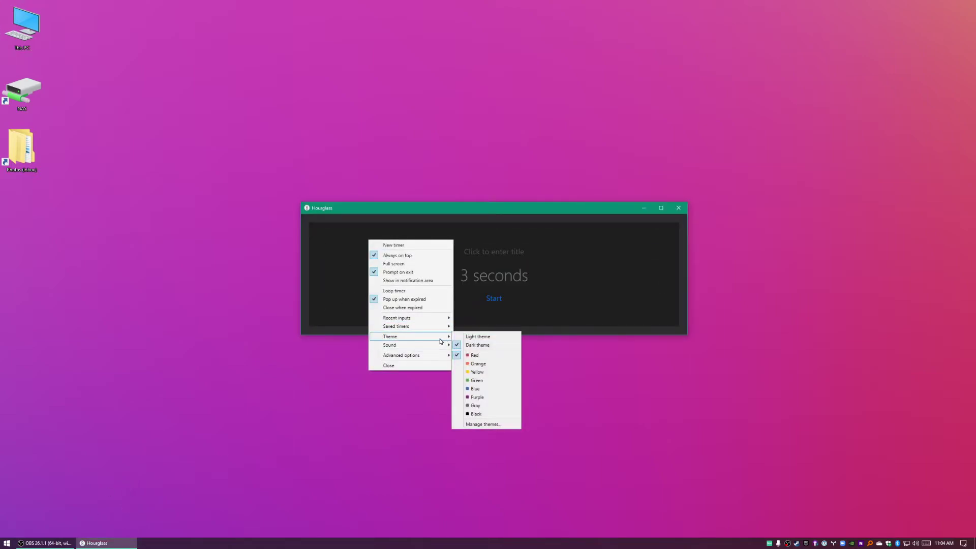
left_click(498, 334)
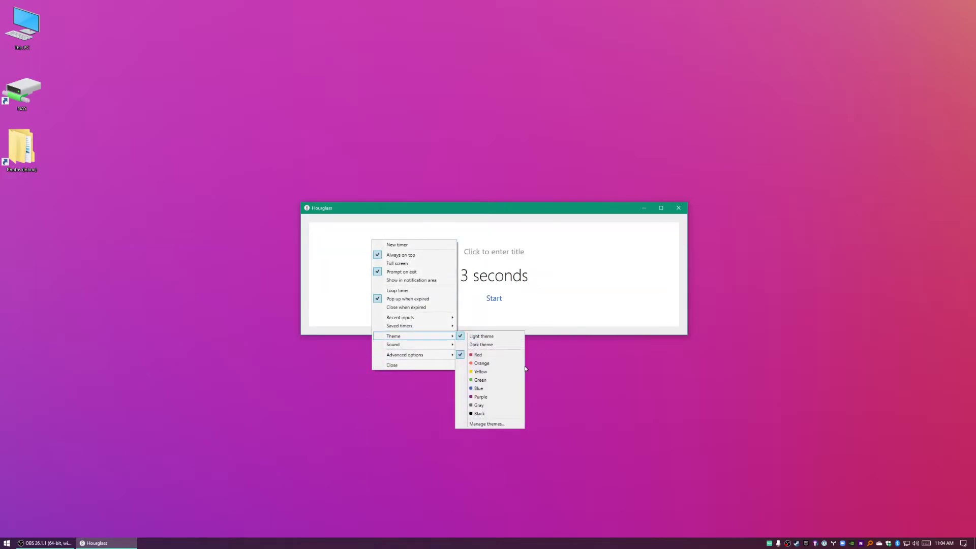
left_click(515, 398)
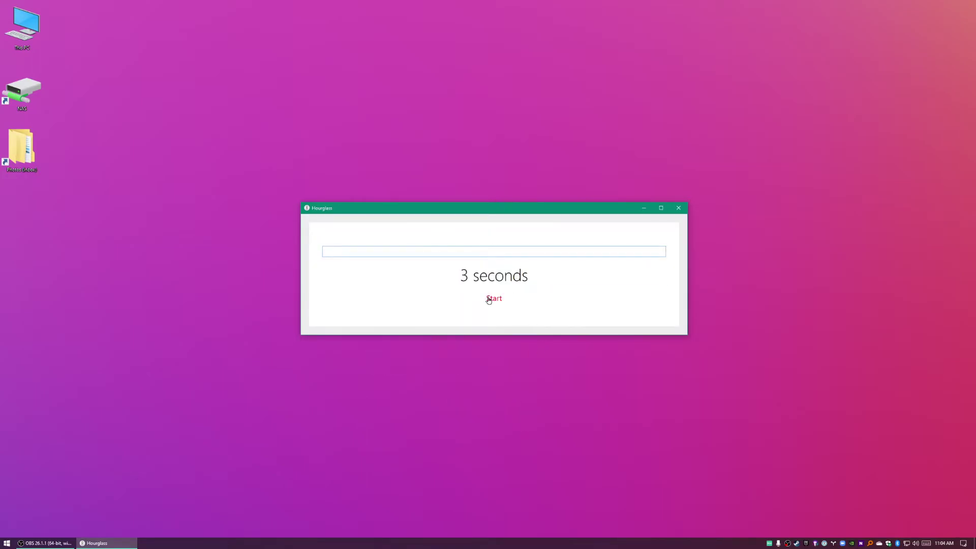
left_click(494, 298)
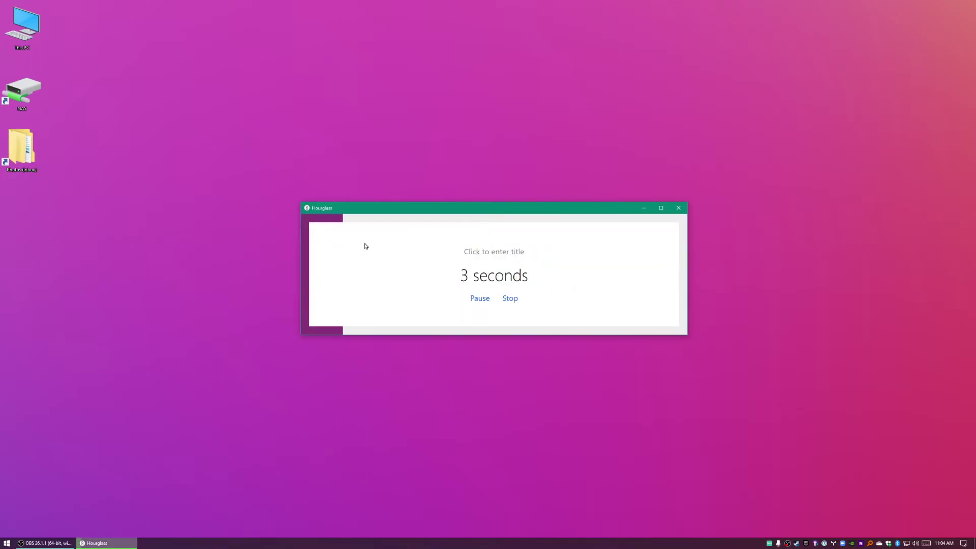
left_click(510, 298)
- Set the alarm to Loop sound and run the 3 seconds countdown to expiry
right_click(406, 228)
mouse_move(427, 333)
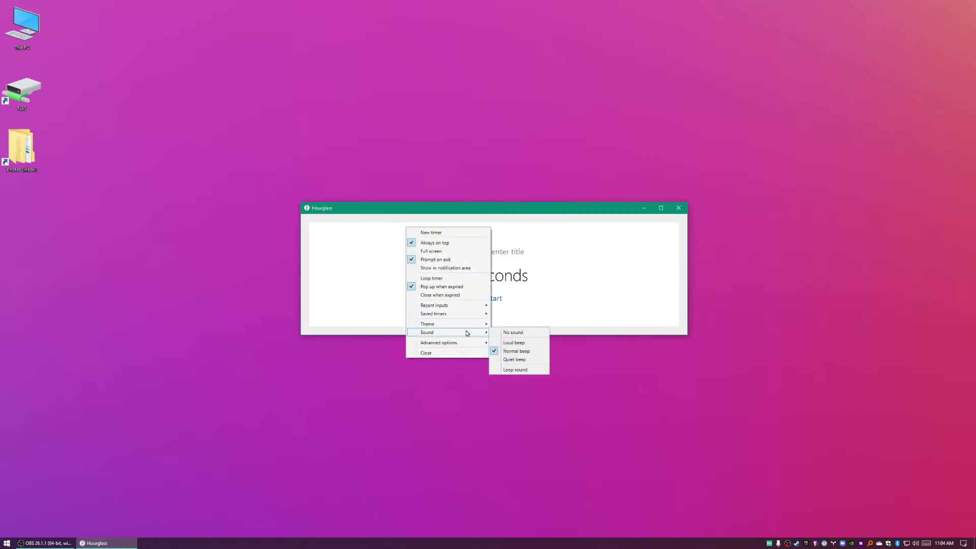
left_click(526, 370)
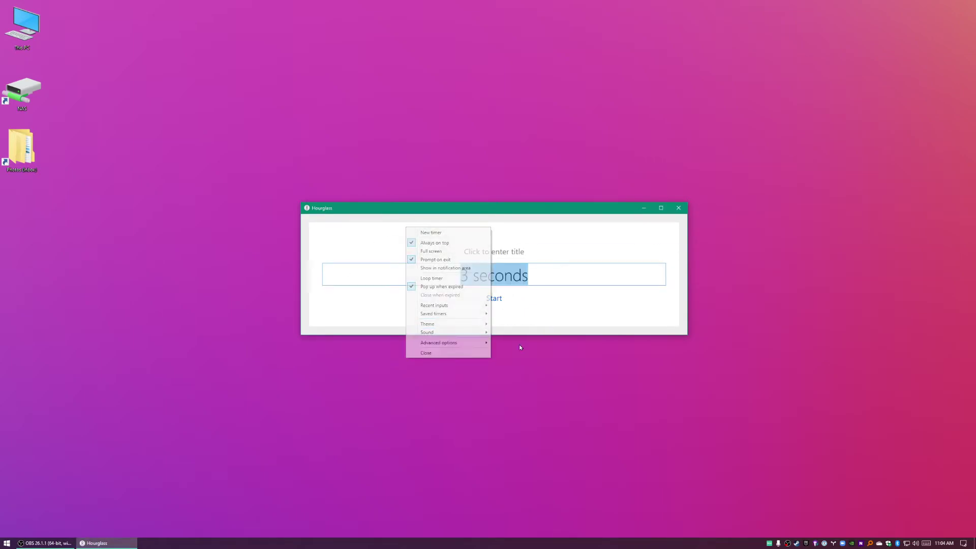
left_click(494, 298)
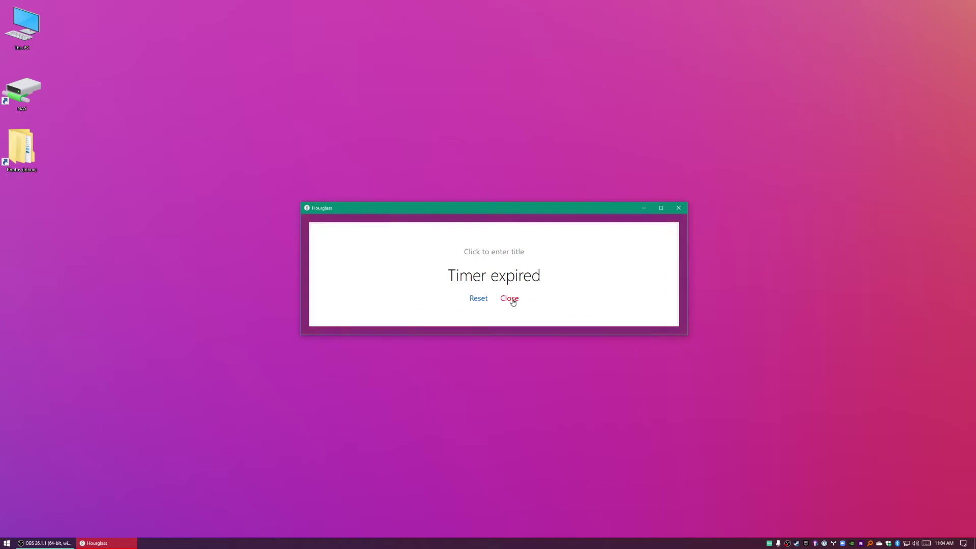
- Close the expired timer, launch a fresh Hourglass window and browse its options without changing anything
left_click(512, 300)
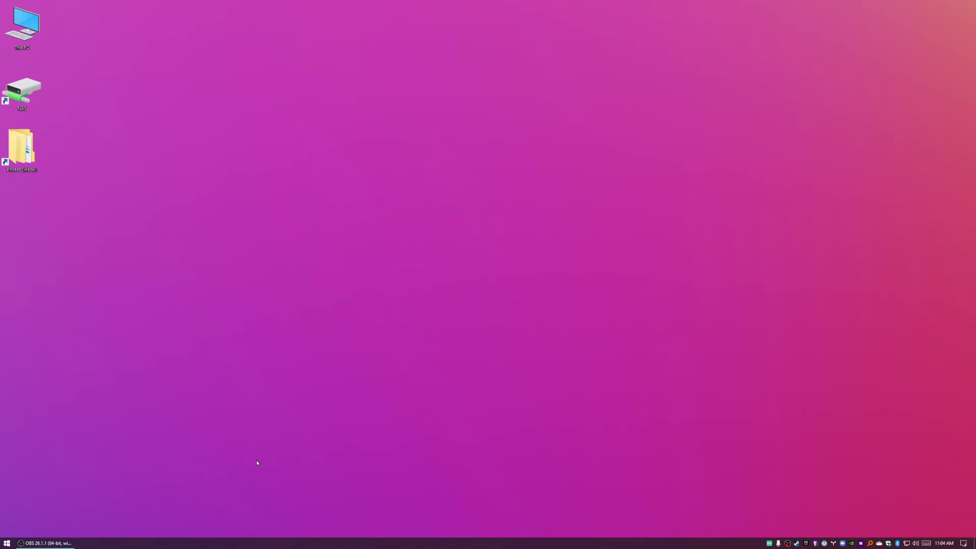
key("super")
type("hourglass")
key("Return")
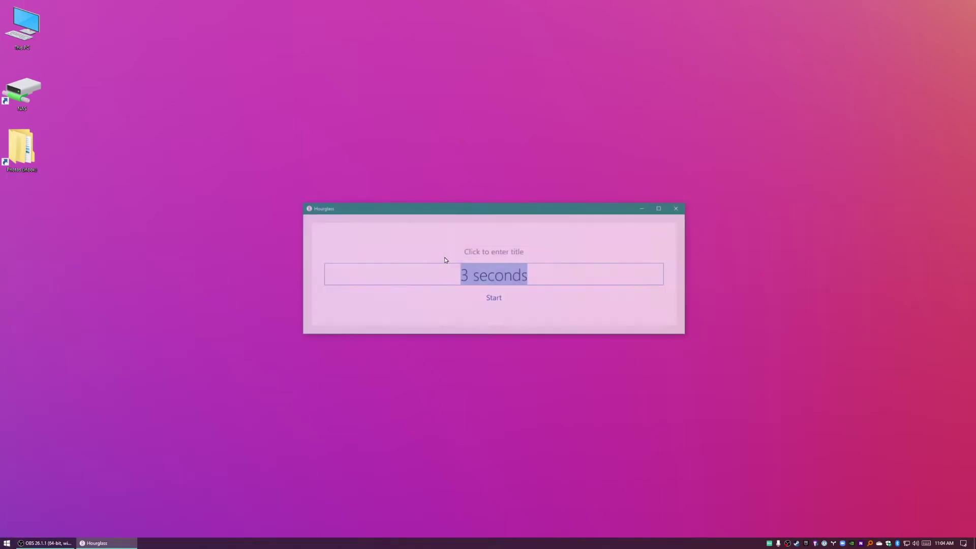
right_click(507, 237)
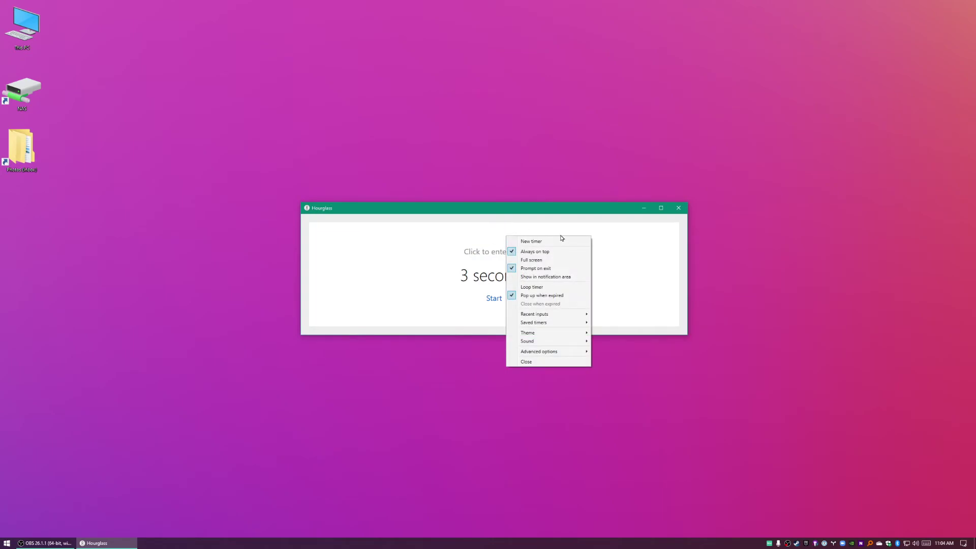
mouse_move(546, 351)
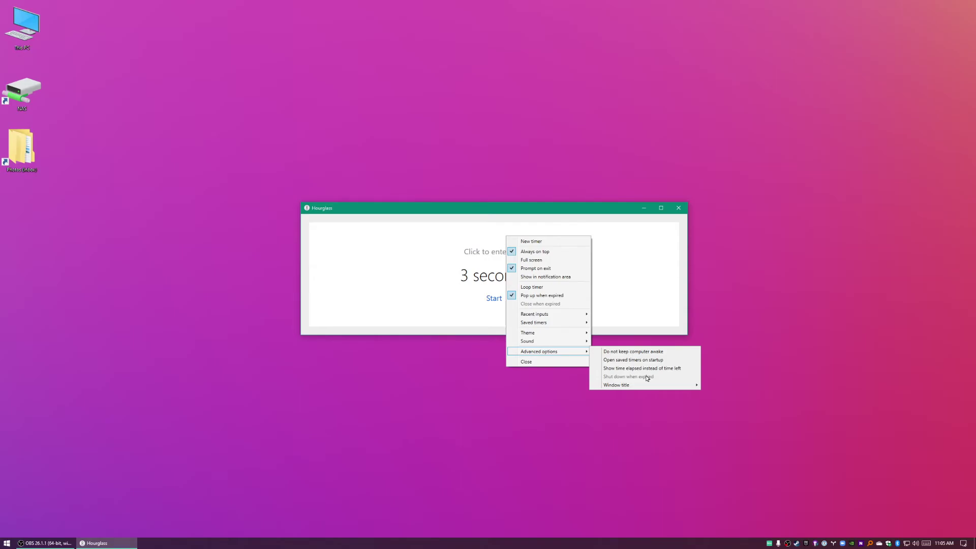
mouse_move(616, 384)
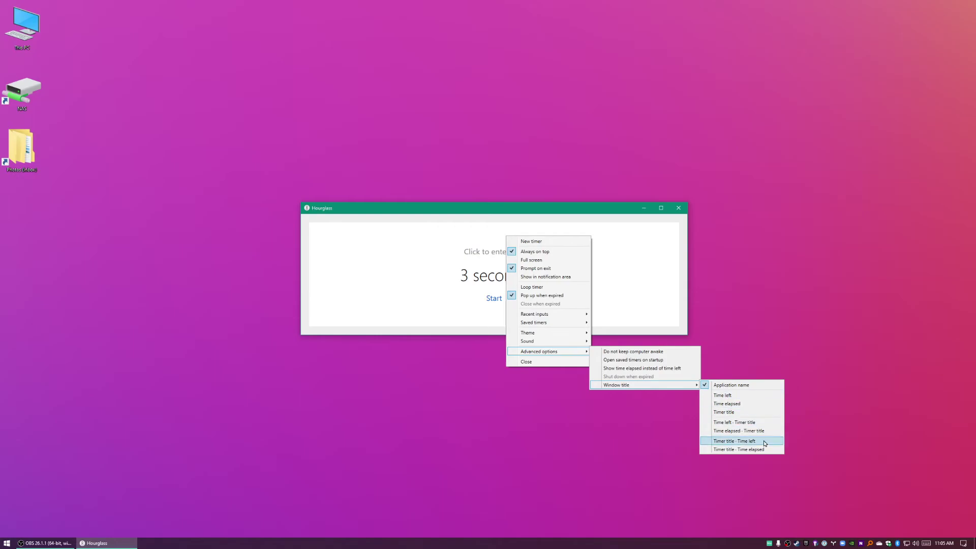
left_click(586, 425)
left_click(472, 206)
- Start a 10 seconds countdown in the open timer window
left_click(544, 140)
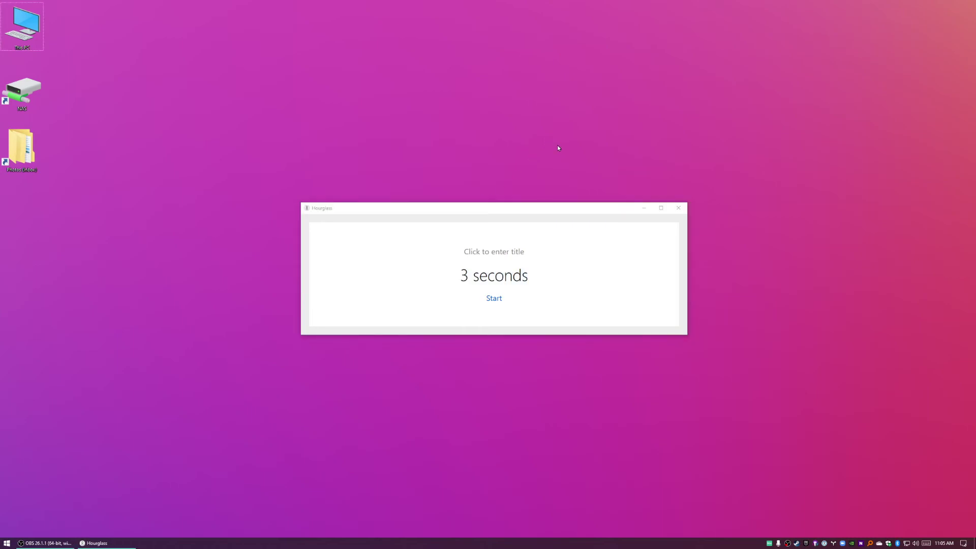
left_click(542, 279)
key("ctrl+a")
type("10 seconds")
key("Return")
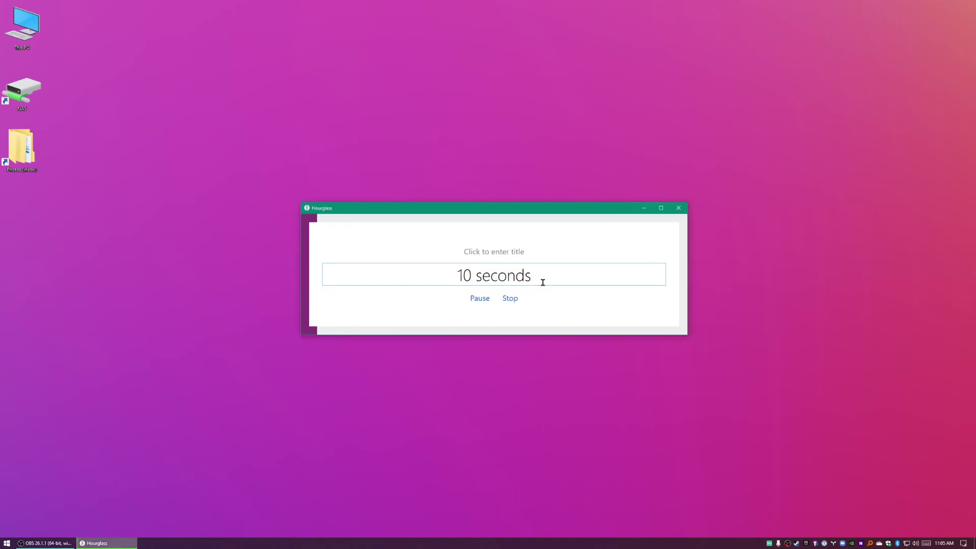
left_click(657, 150)
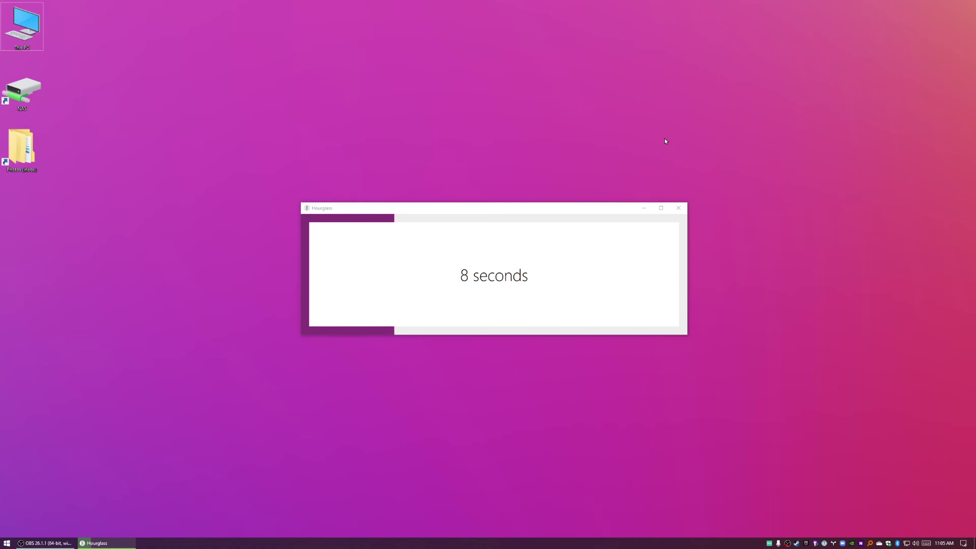
- Launch two more Hourglass windows, start a countdown to 2 pm, and close the expired timer
key("super")
type("hourglass")
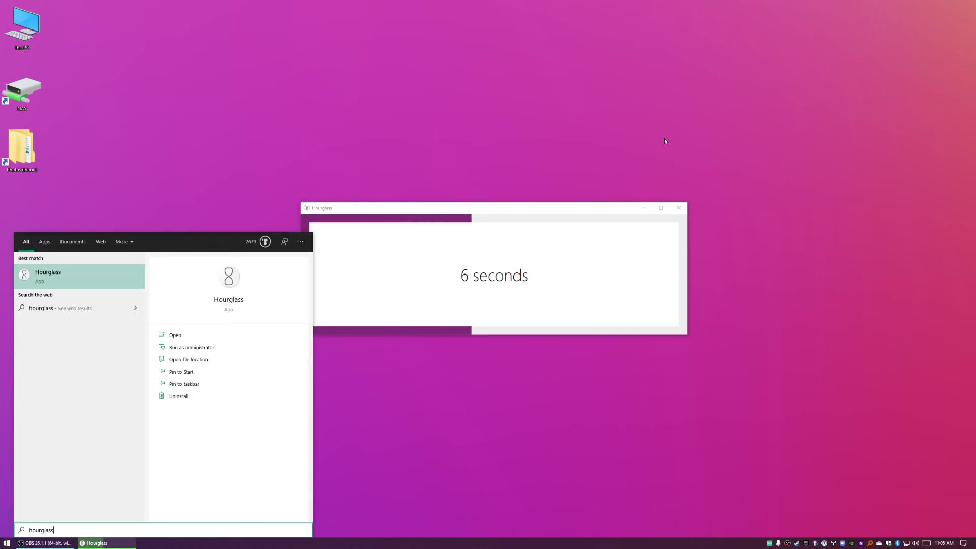
key("Return")
left_click_drag(563, 222, 723, 323)
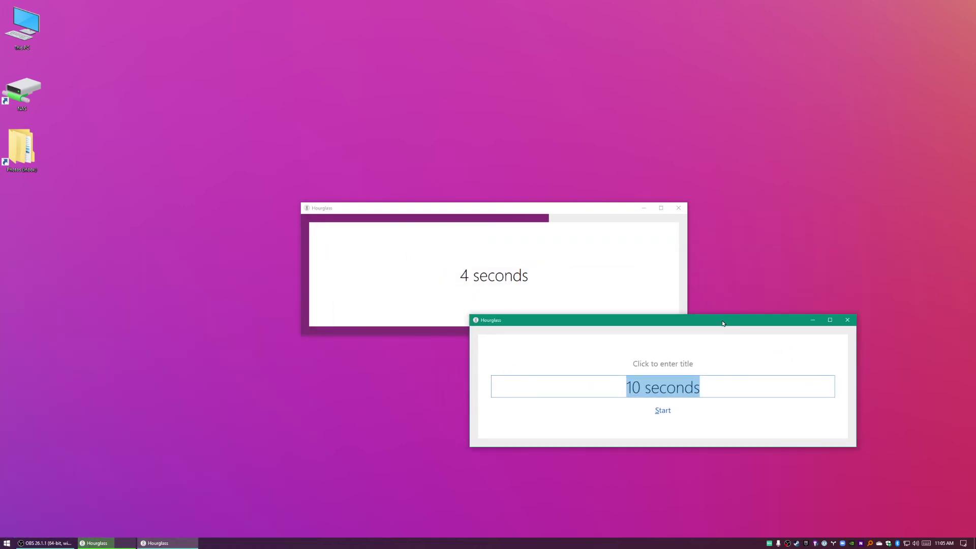
type("2 pm")
key("Return")
key("super")
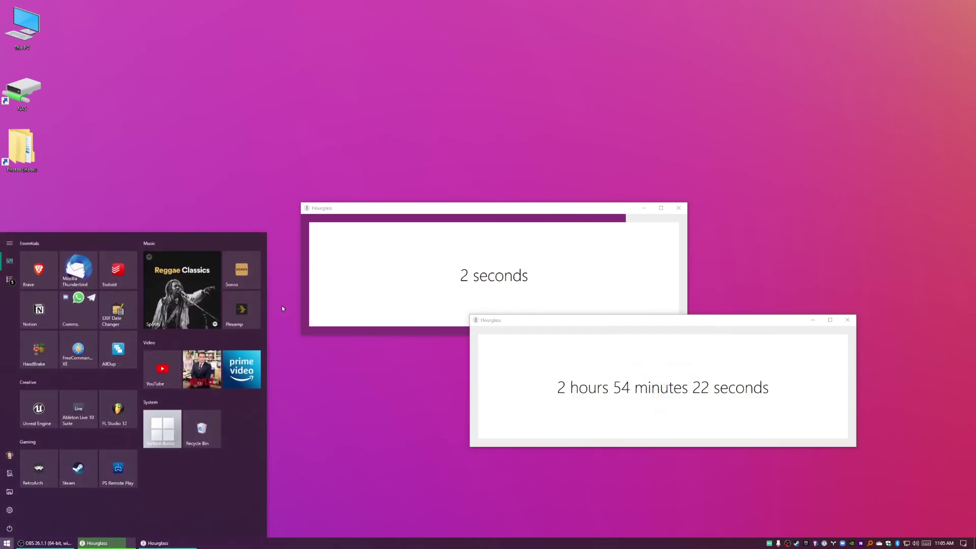
type("hourglass")
key("Return")
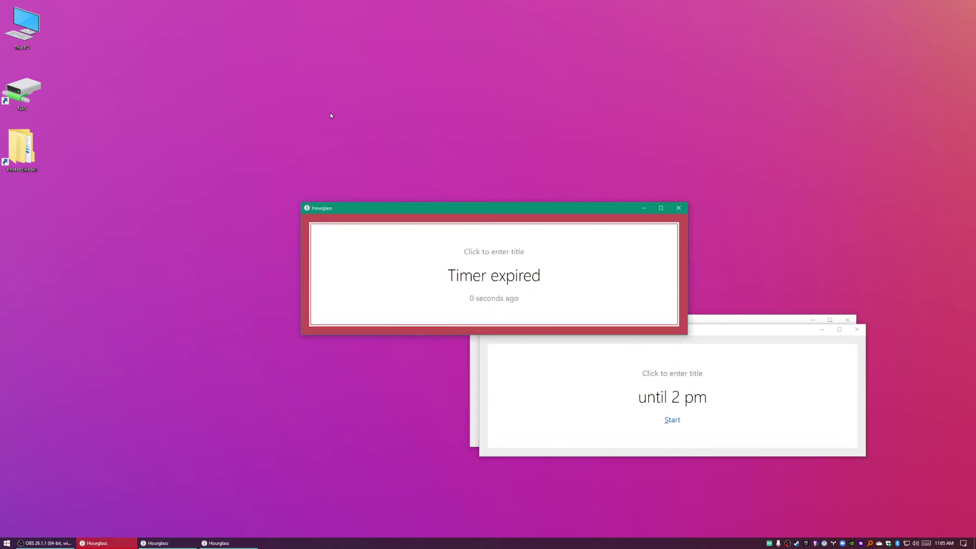
left_click(679, 208)
- In the other window set Loop sound and start a countdown to tuesday
left_click_drag(717, 333, 407, 114)
left_click(496, 155)
right_click(495, 141)
mouse_move(534, 244)
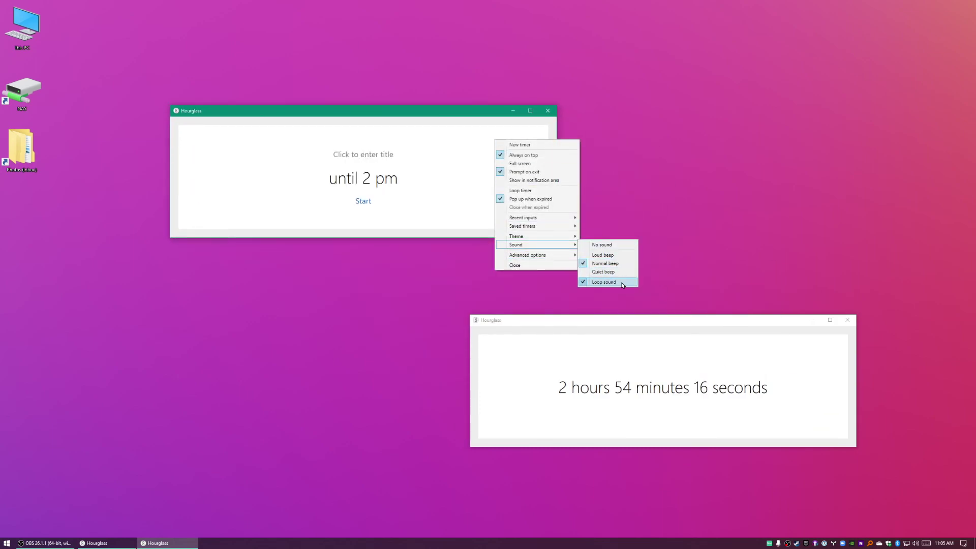
left_click(621, 283)
left_click(460, 183)
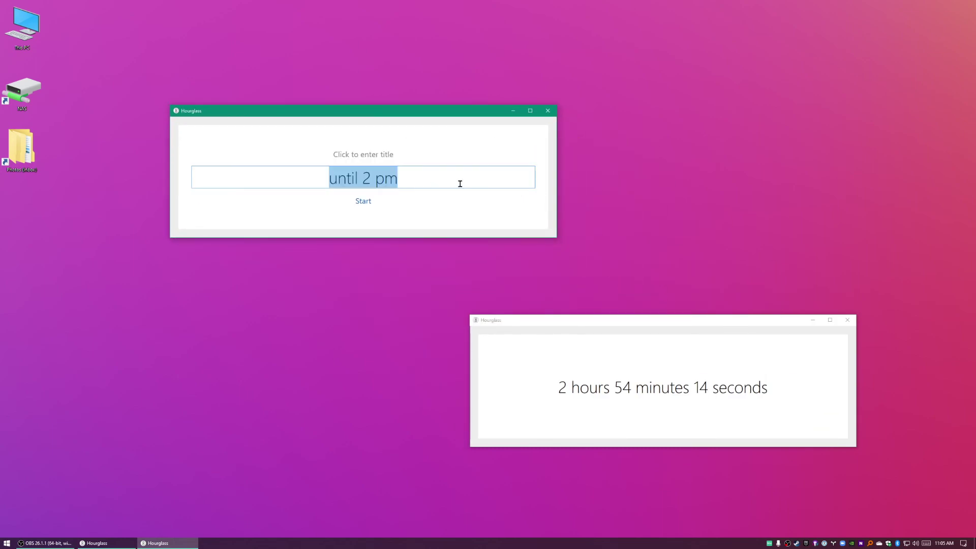
type("tuesdya")
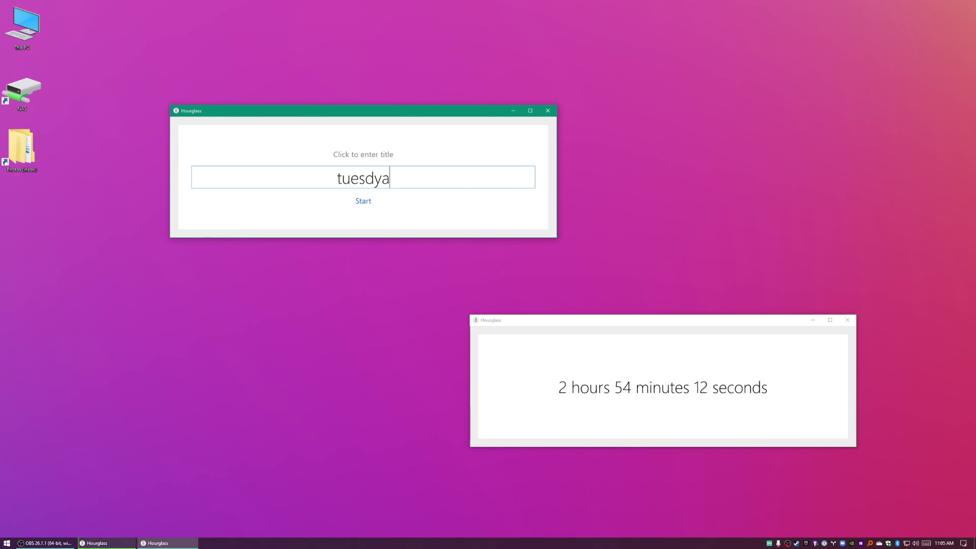
key("BackSpace")
key("BackSpace")
type("ay")
key("Return")
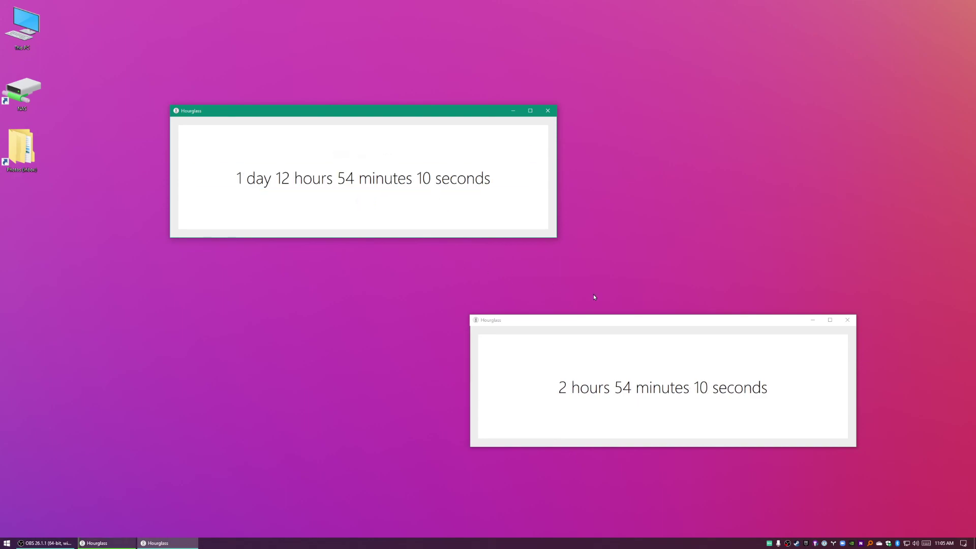